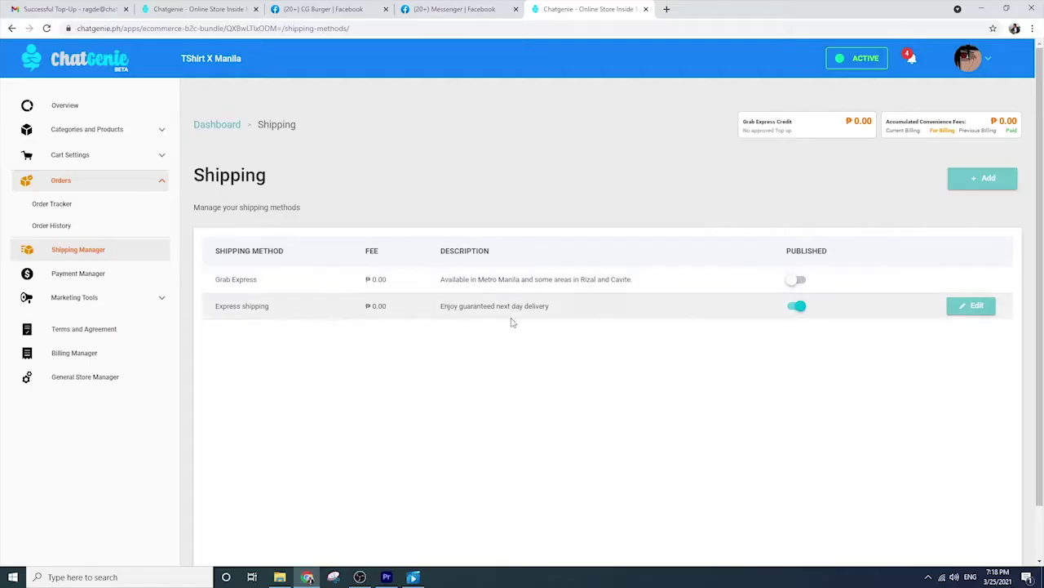
Step: Switch on Grab Express, note the ₱1,000 minimum top-up notice, and follow the link to Top-Up
{"action": "left_click", "coordinate": [799, 282]}
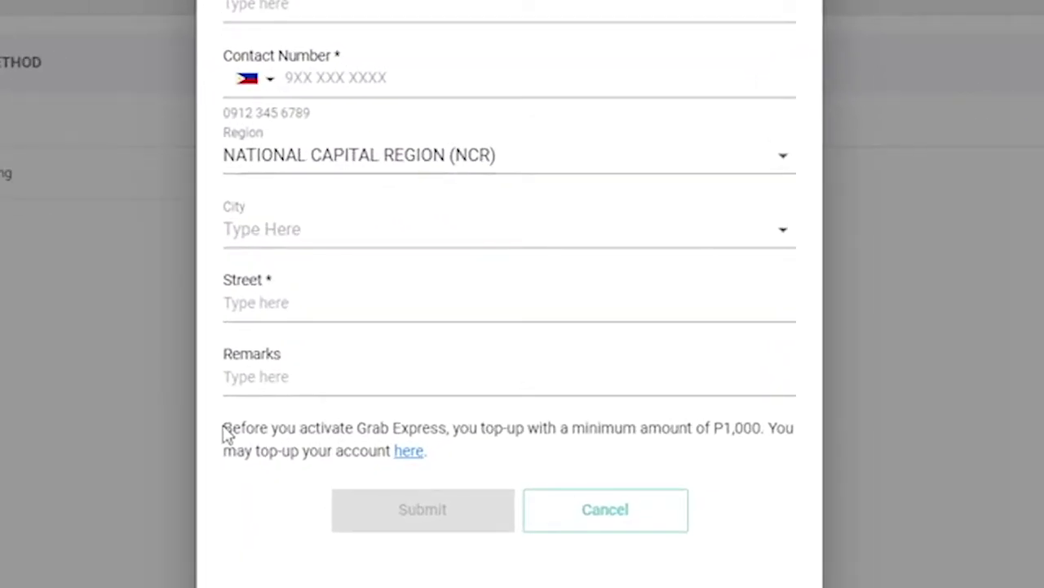
{"action": "left_click_drag", "start_coordinate": [375, 434], "coordinate": [402, 434]}
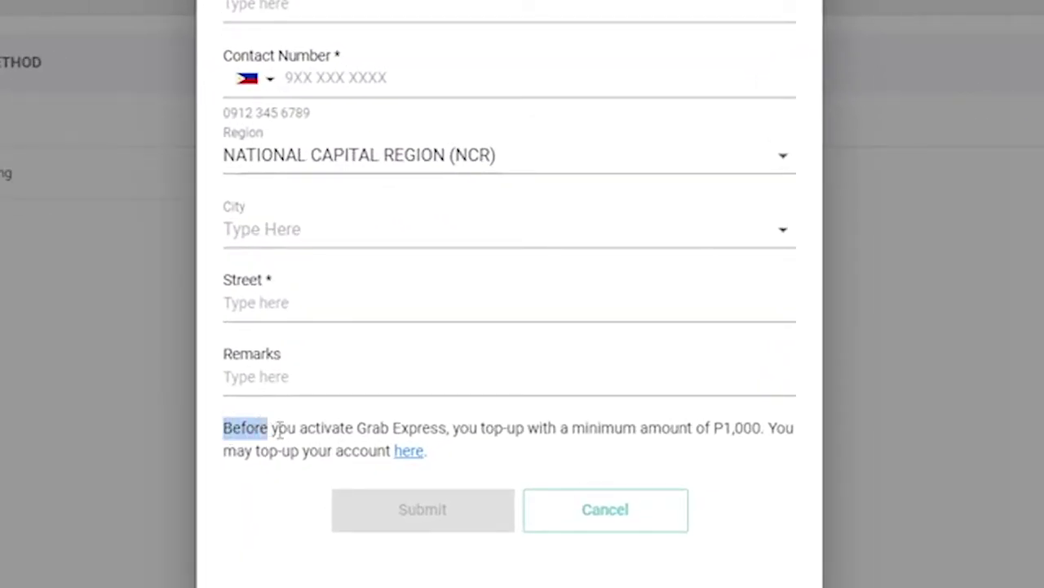
{"action": "left_click_drag", "start_coordinate": [277, 430], "coordinate": [433, 459]}
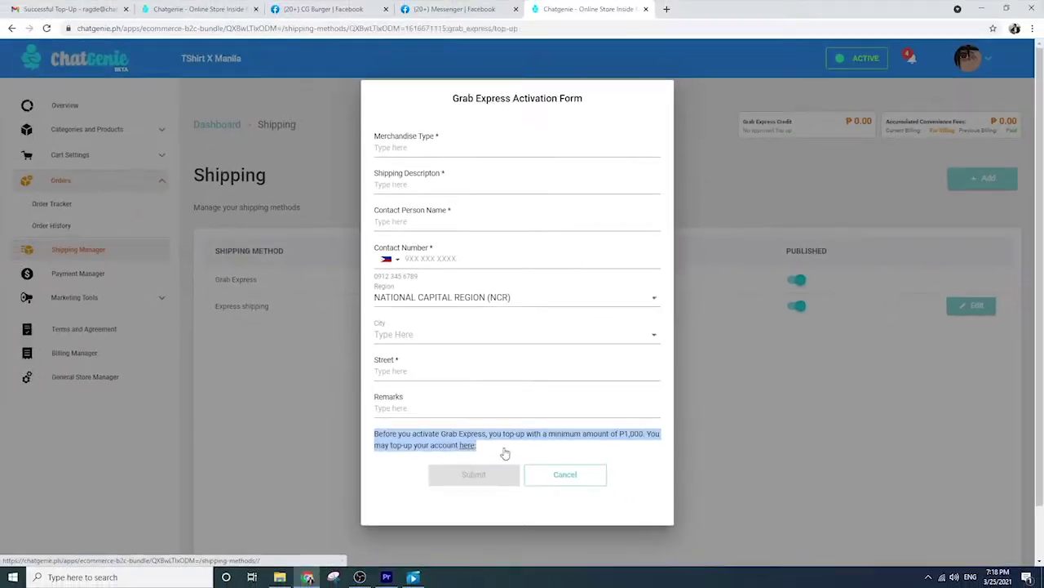
{"action": "left_click", "coordinate": [409, 451]}
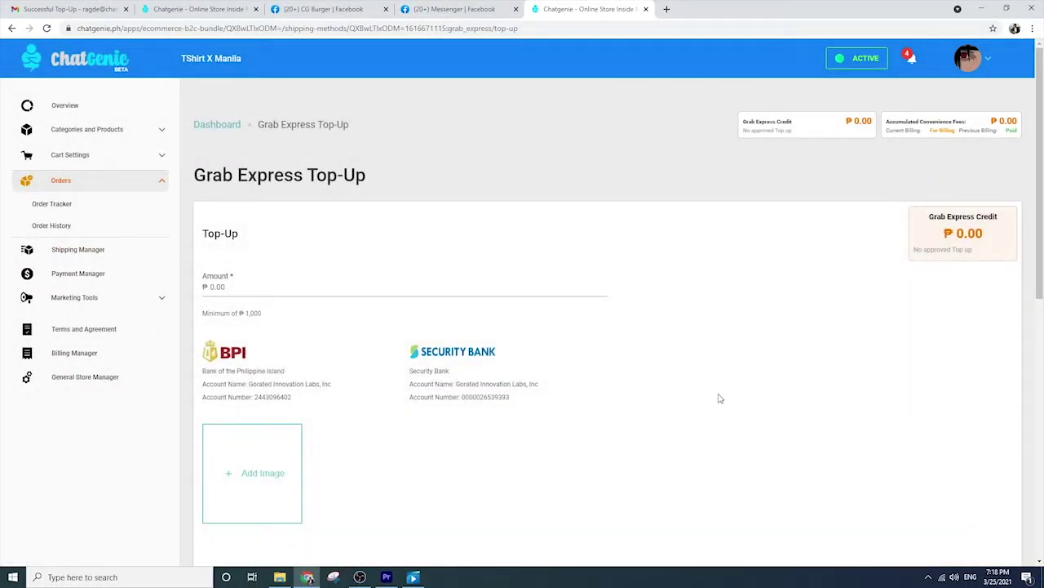
Step: Enter a 1,000 top-up amount and attach the bank deposit screenshot as proof of payment
{"action": "scroll", "coordinate": [720, 398], "scroll_direction": "down", "scroll_amount": 2}
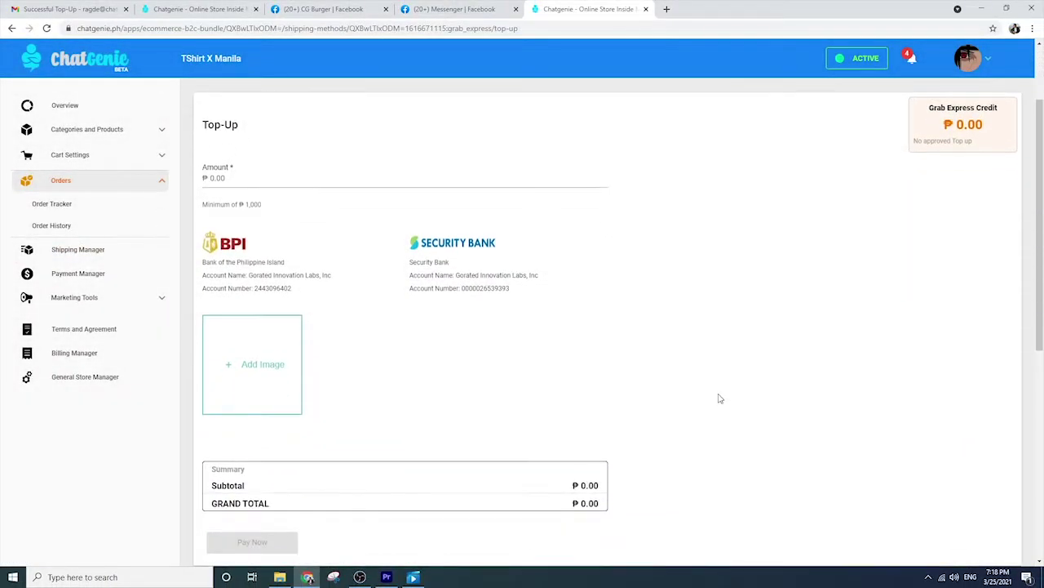
{"action": "left_click", "coordinate": [225, 176]}
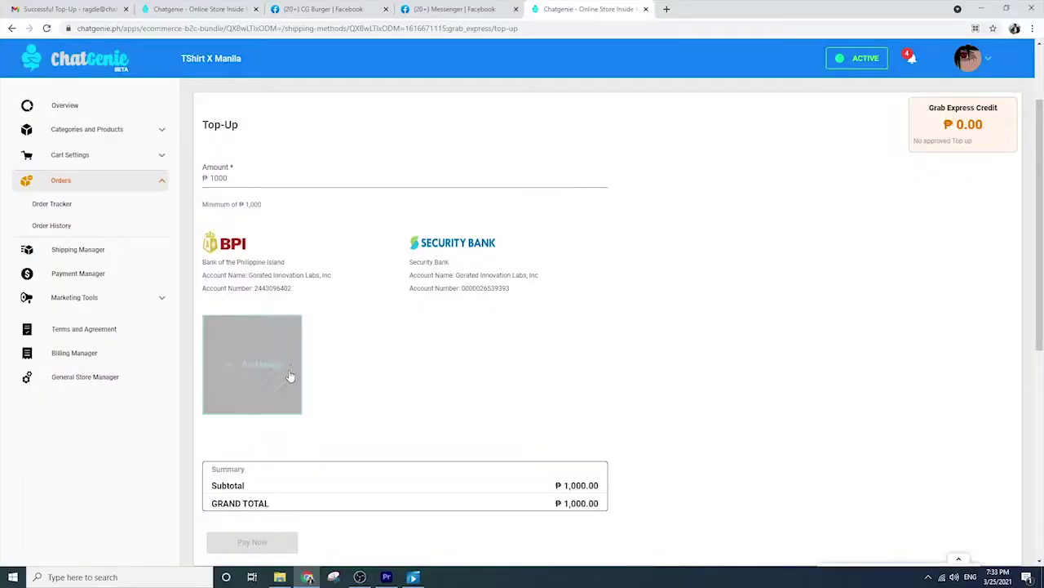
{"action": "left_click", "coordinate": [289, 378]}
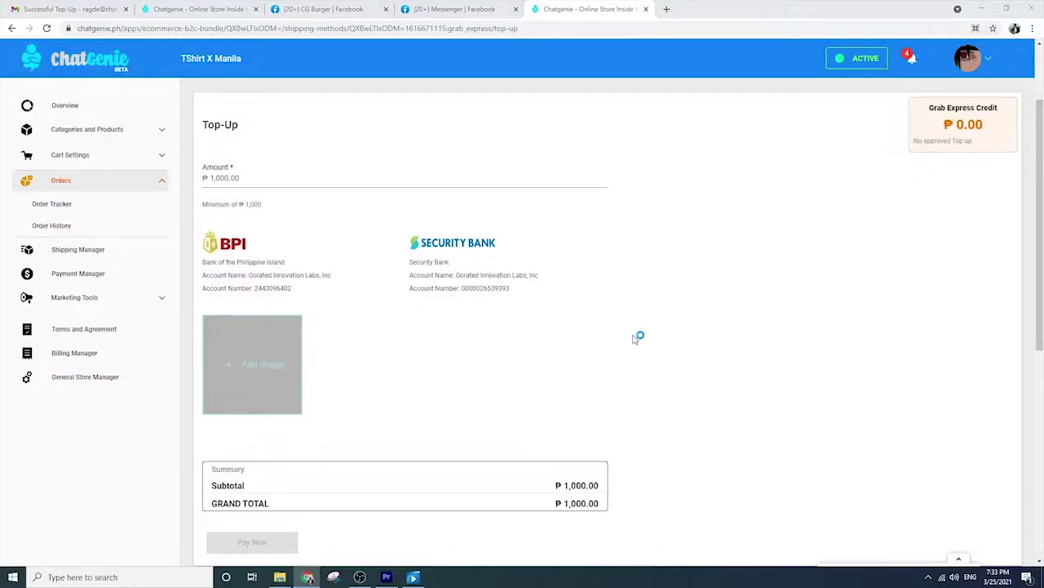
{"action": "double_click", "coordinate": [496, 90]}
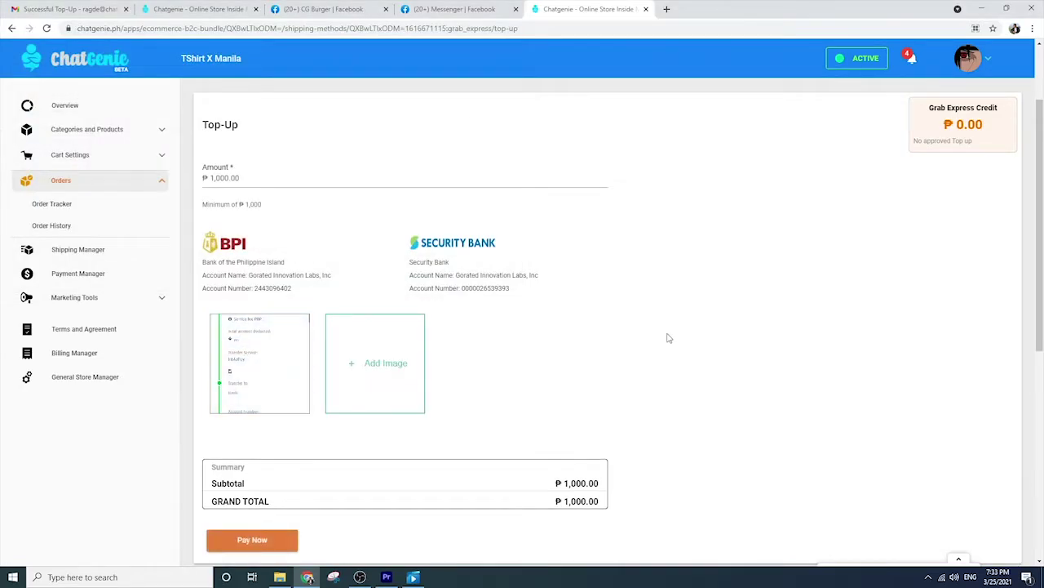
Step: Check that the new ₱1,000.00 top-up appears as Pending in Top-Up History
{"action": "scroll", "coordinate": [666, 338], "scroll_direction": "down", "scroll_amount": 1}
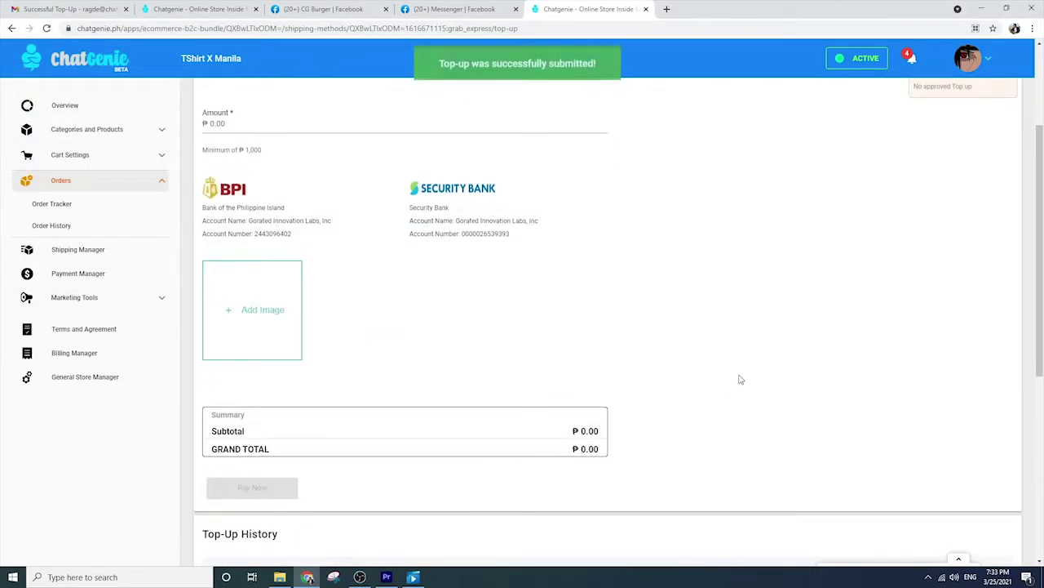
{"action": "scroll", "coordinate": [739, 378], "scroll_direction": "down", "scroll_amount": 3}
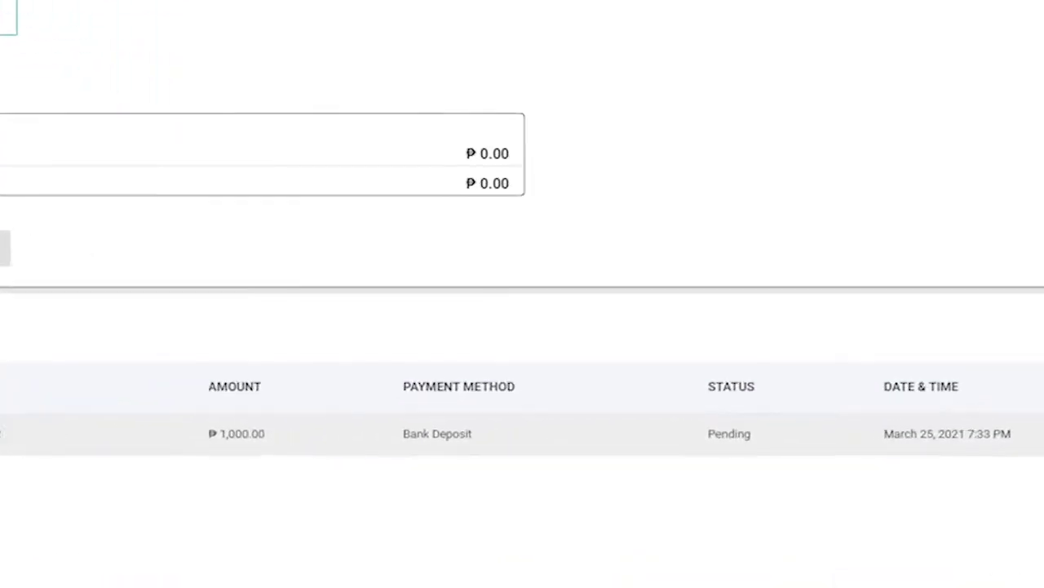
{"action": "left_click_drag", "start_coordinate": [218, 437], "coordinate": [902, 437]}
{"action": "left_click", "coordinate": [748, 436]}
{"action": "left_click_drag", "start_coordinate": [697, 434], "coordinate": [755, 433]}
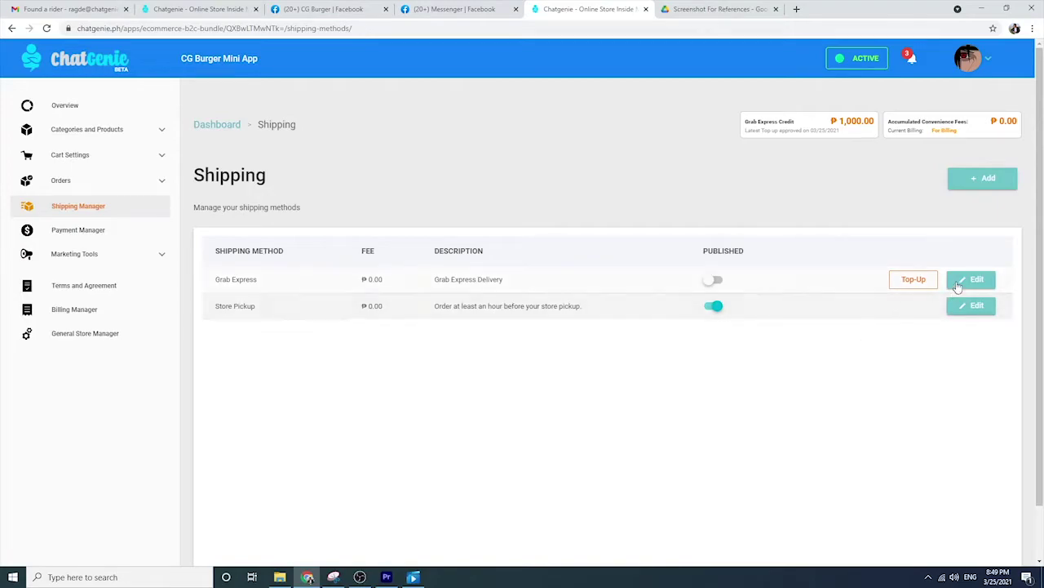
Step: Reopen the Grab Express activation form using Edit on its Shipping page row
{"action": "left_click", "coordinate": [959, 280]}
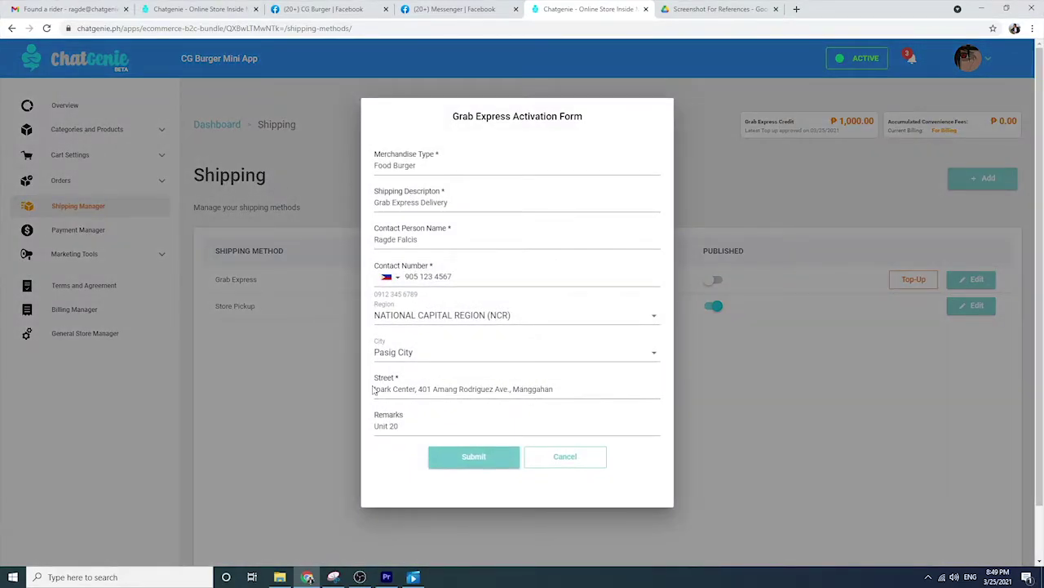
Step: Review the contact name, number, street address and unit, then submit and publish Grab Express
{"action": "left_click_drag", "start_coordinate": [375, 390], "coordinate": [578, 390]}
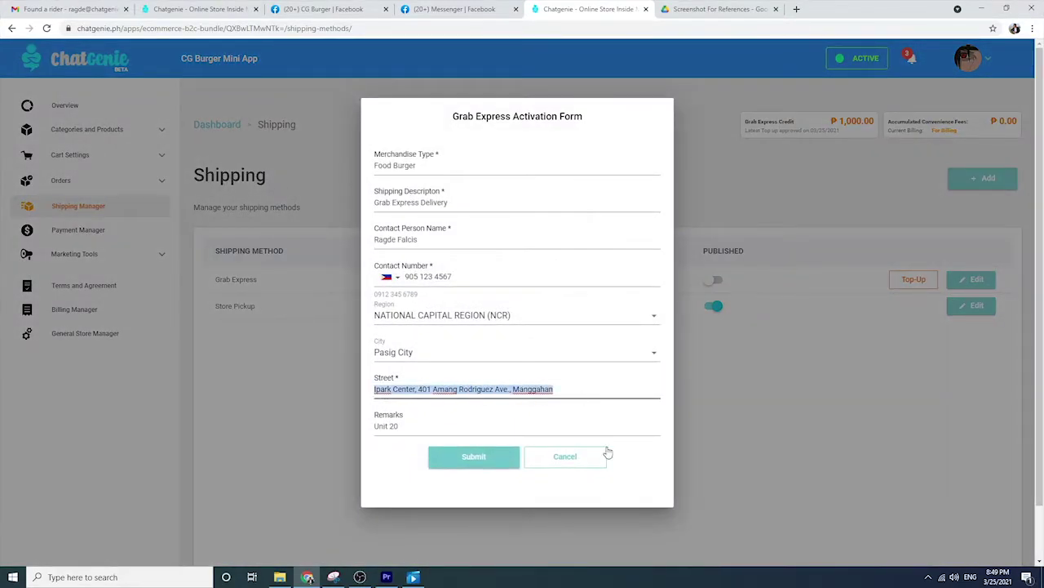
{"action": "left_click_drag", "start_coordinate": [430, 239], "coordinate": [360, 244]}
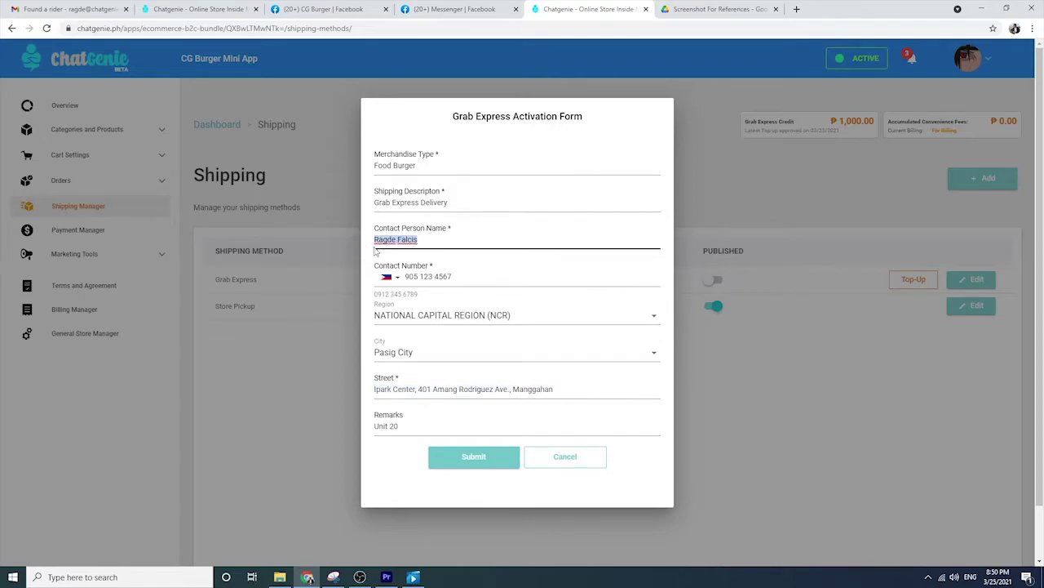
{"action": "left_click", "coordinate": [460, 277]}
{"action": "left_click_drag", "start_coordinate": [408, 277], "coordinate": [380, 277]}
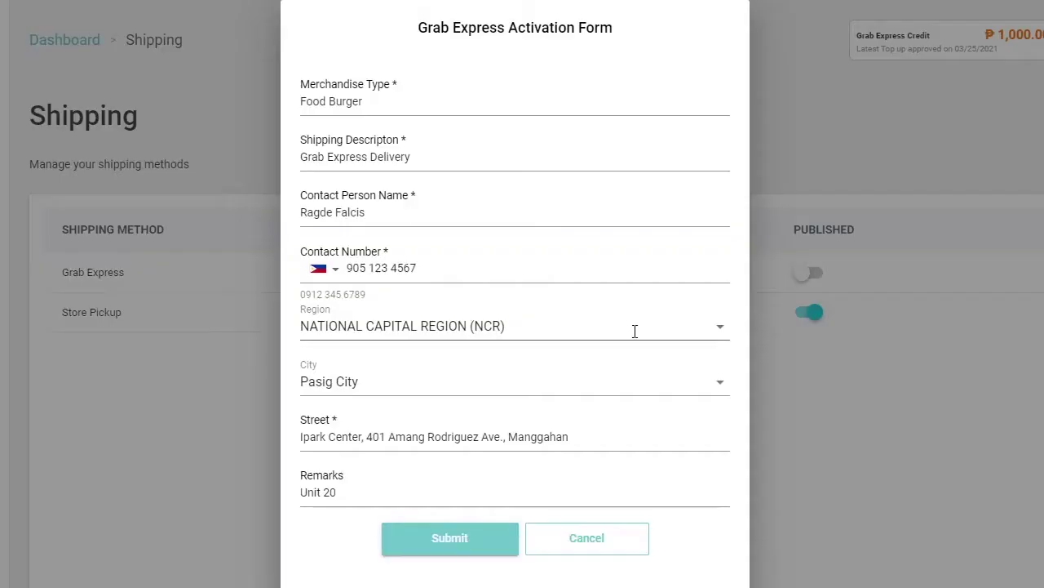
{"action": "left_click", "coordinate": [365, 436]}
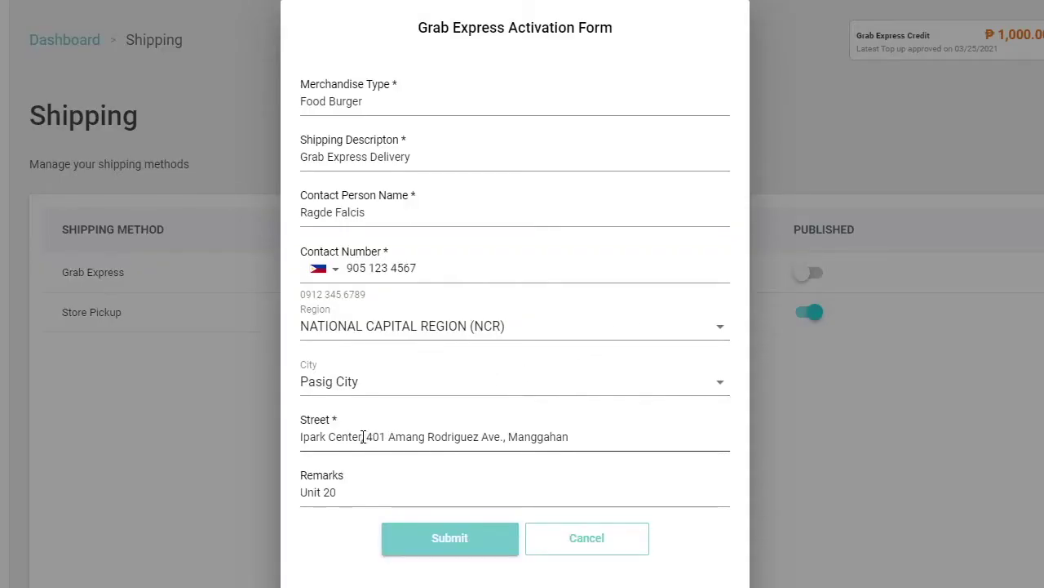
{"action": "left_click_drag", "start_coordinate": [361, 436], "coordinate": [299, 434]}
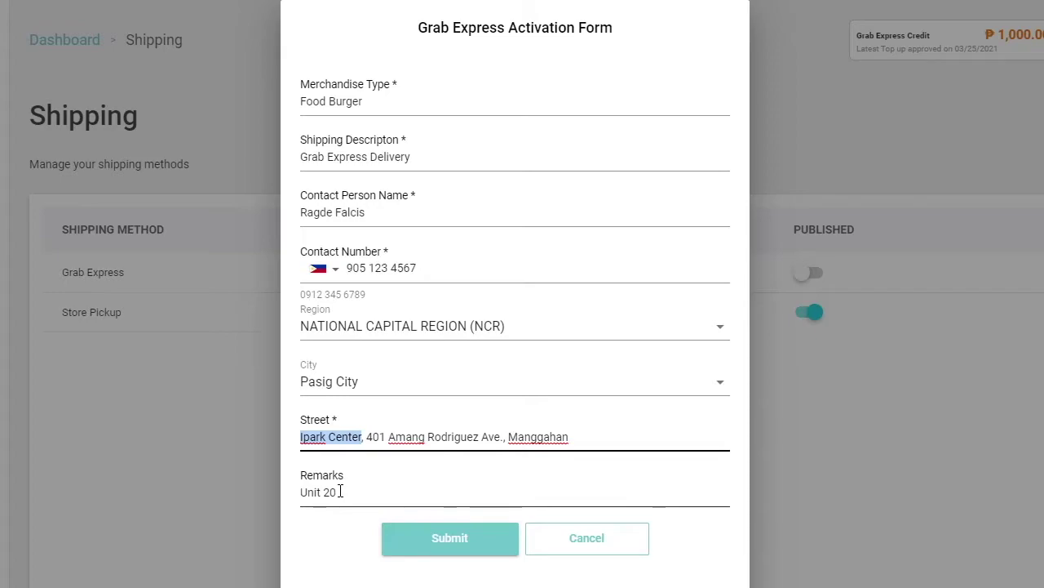
{"action": "left_click_drag", "start_coordinate": [340, 491], "coordinate": [300, 492]}
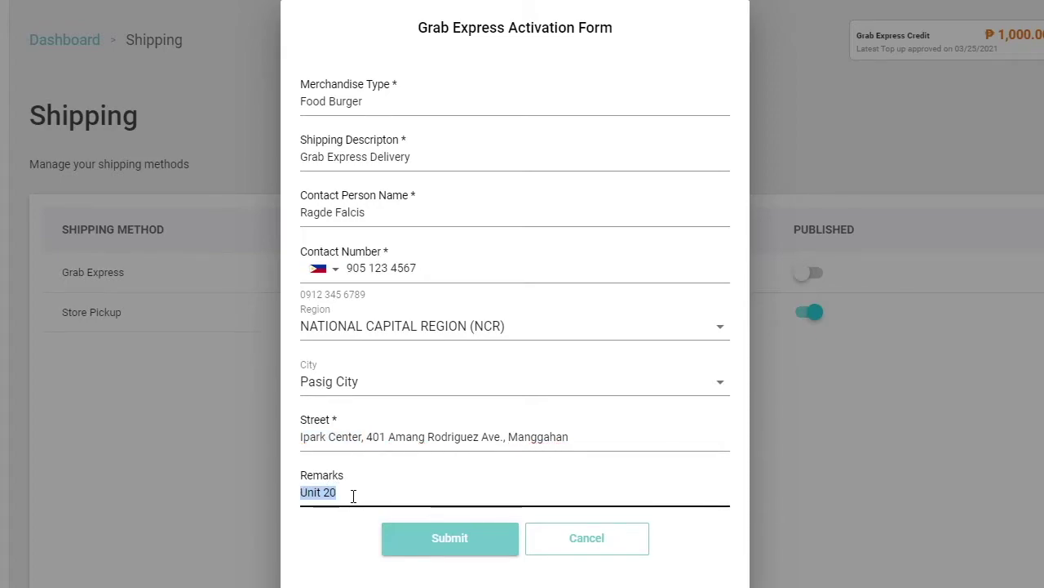
{"action": "left_click", "coordinate": [433, 540]}
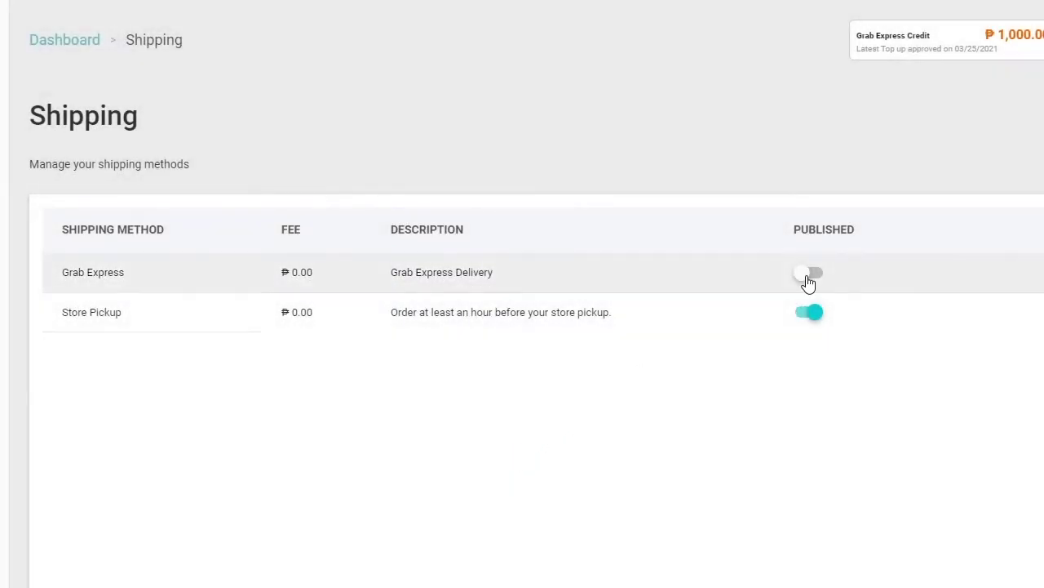
{"action": "left_click", "coordinate": [806, 277]}
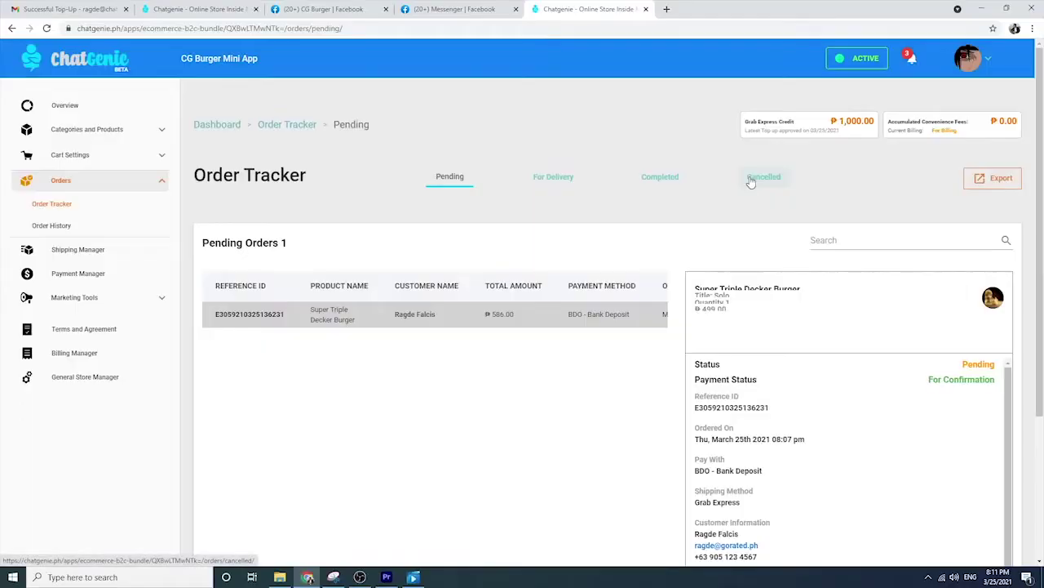
Step: Confirm the Super Triple Decker Burger order with the note 'Test Booking.' to book Grab Express
{"action": "scroll", "coordinate": [813, 338], "scroll_direction": "down", "scroll_amount": 5}
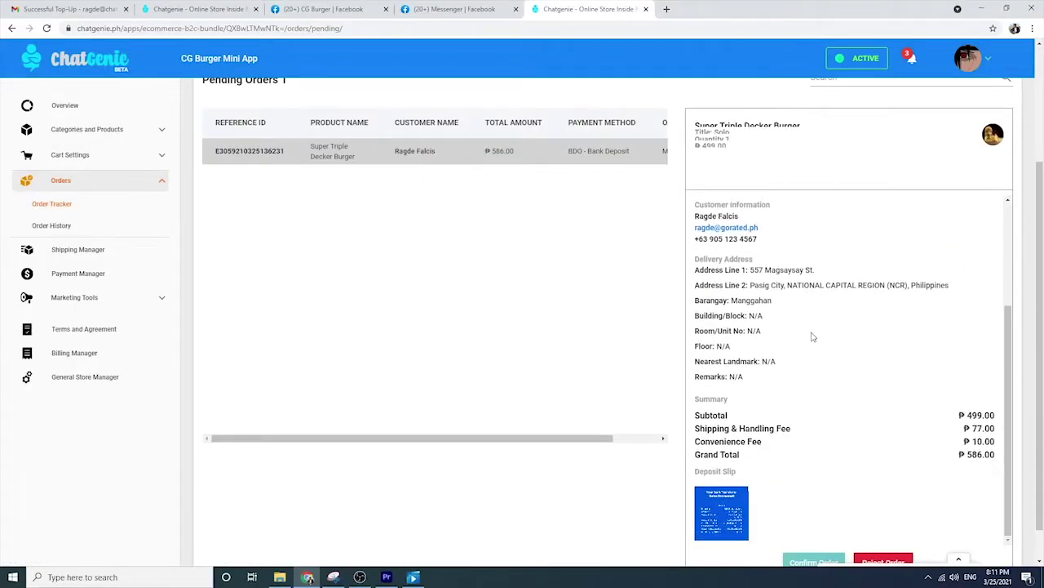
{"action": "left_click", "coordinate": [810, 527]}
{"action": "left_click", "coordinate": [416, 348]}
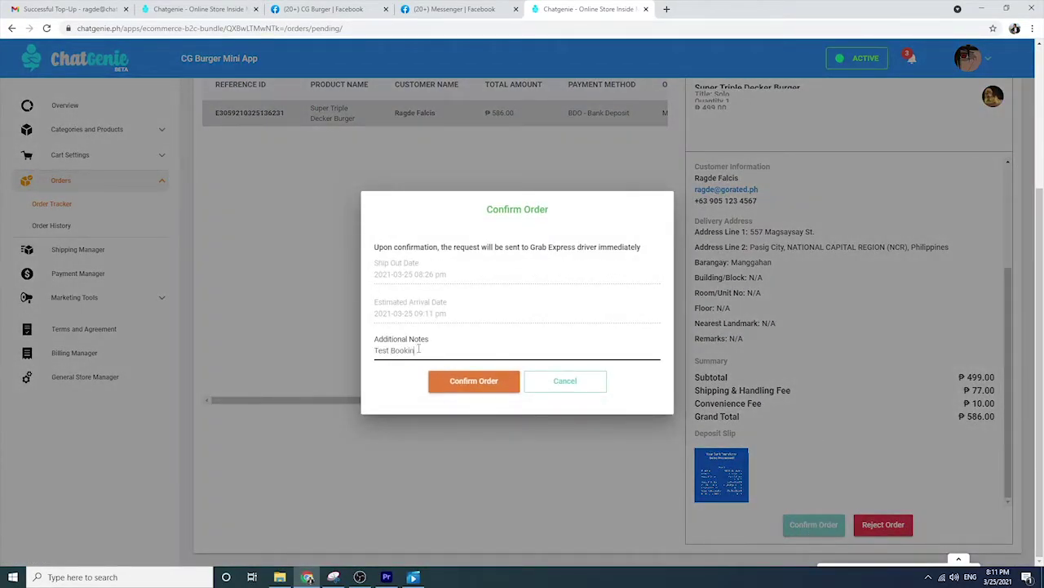
{"action": "left_click", "coordinate": [473, 380]}
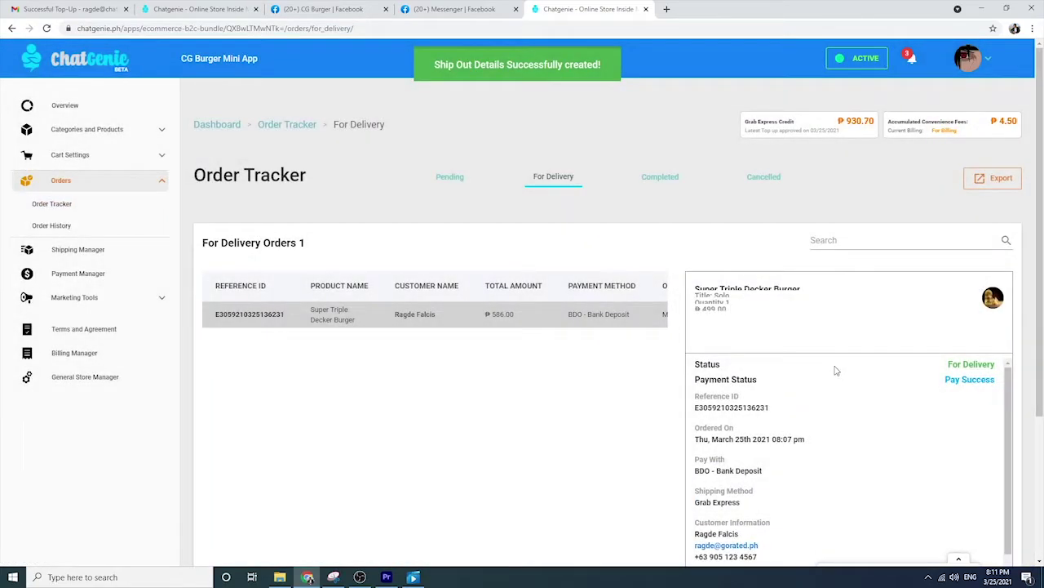
{"action": "scroll", "coordinate": [816, 367], "scroll_direction": "down", "scroll_amount": 5}
{"action": "left_click_drag", "start_coordinate": [695, 320], "coordinate": [806, 320]}
{"action": "left_click_drag", "start_coordinate": [694, 347], "coordinate": [759, 347]}
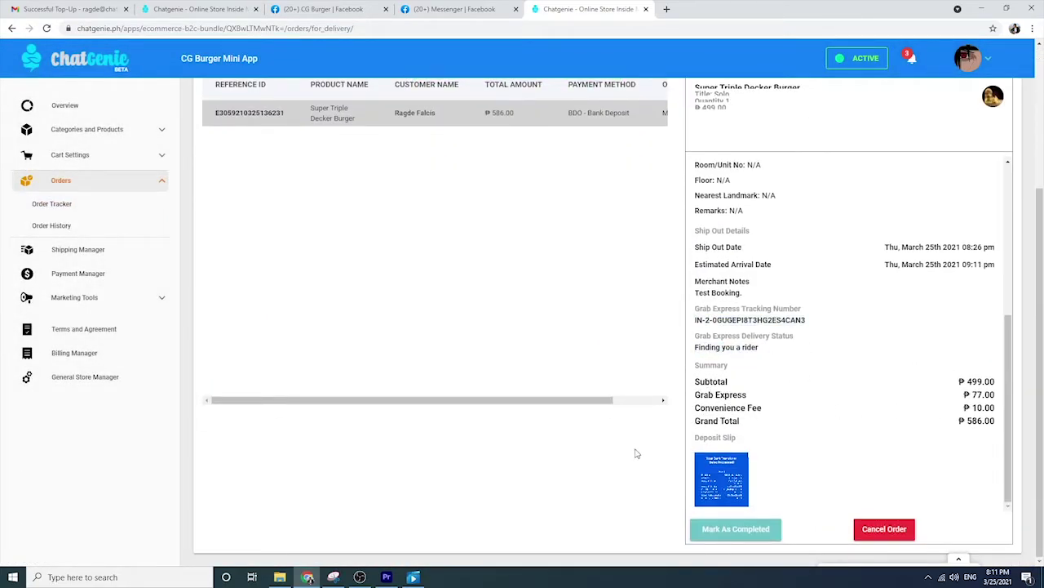
{"action": "key", "text": "ctrl+1"}
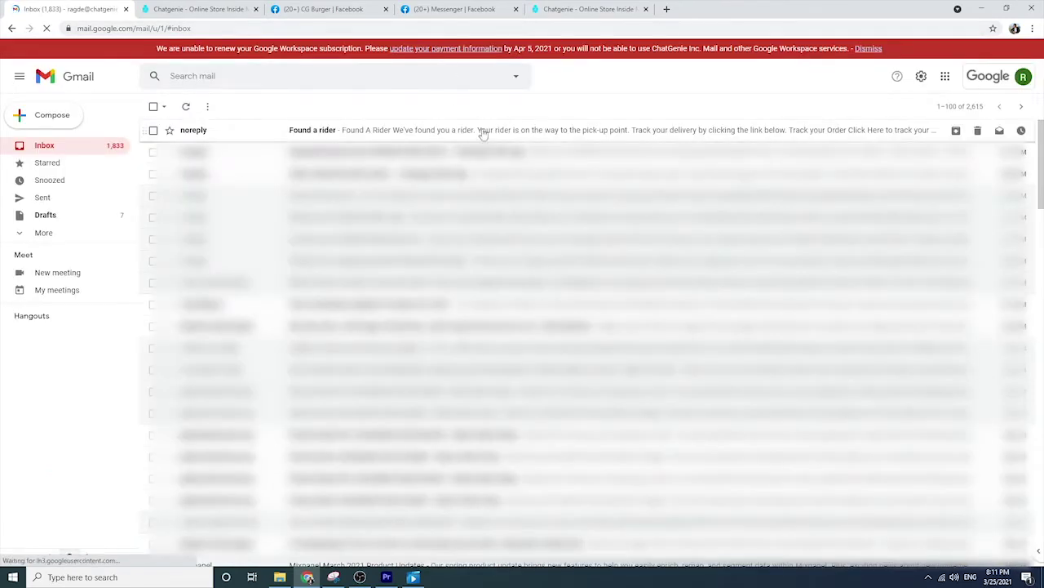
Step: Read the Found a rider email and check the order's tracking and rider details
{"action": "left_click", "coordinate": [481, 131]}
{"action": "left_click", "coordinate": [576, 10]}
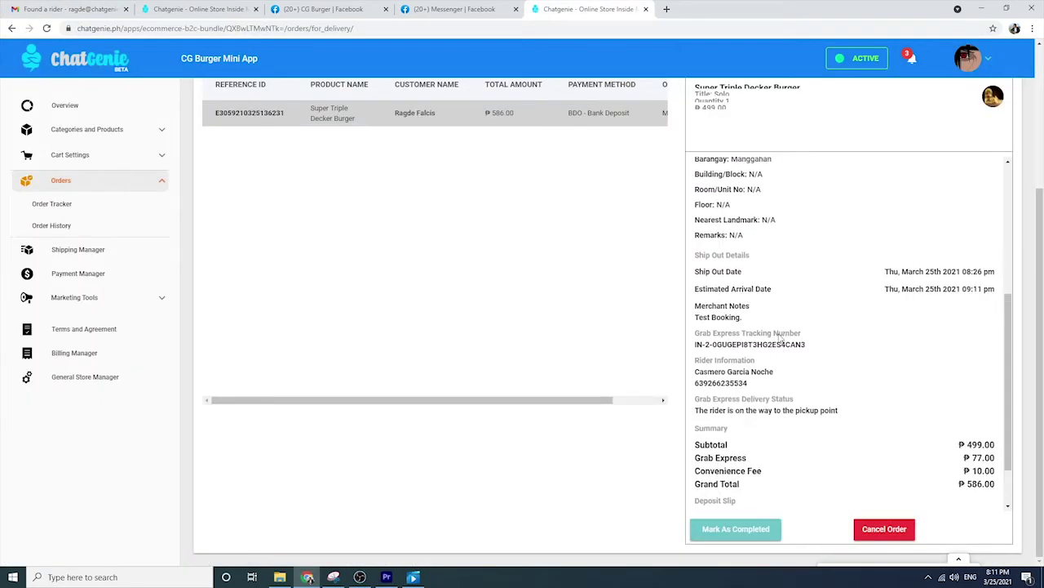
{"action": "left_click_drag", "start_coordinate": [696, 325], "coordinate": [855, 405]}
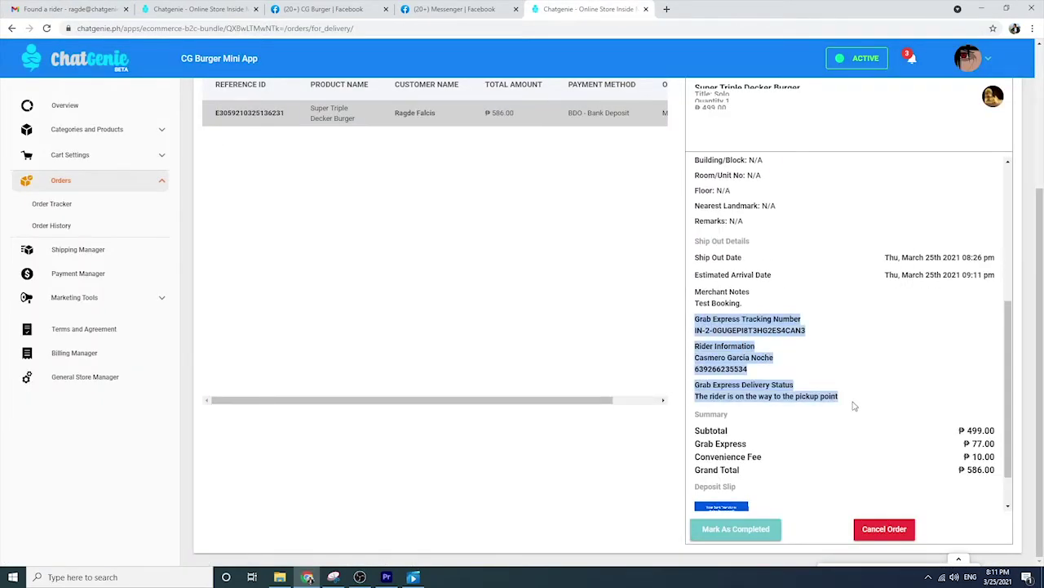
Step: Cancel the booked order as a Cancelled Order with the message 'Test Only.'
{"action": "left_click", "coordinate": [922, 393]}
{"action": "scroll", "coordinate": [922, 393], "scroll_direction": "down", "scroll_amount": 1}
{"action": "left_click", "coordinate": [884, 528]}
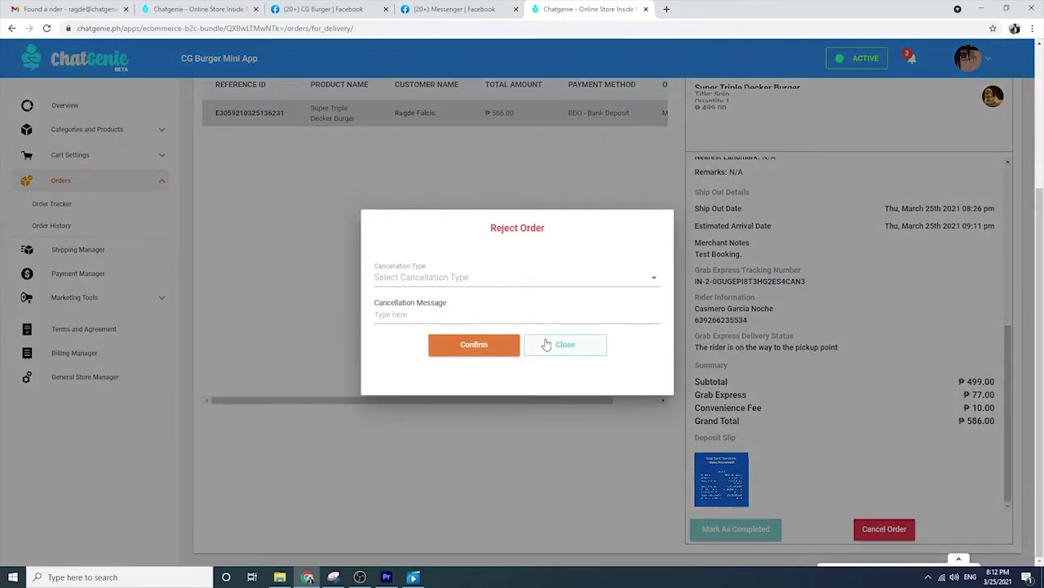
{"action": "left_click", "coordinate": [481, 280]}
{"action": "left_click", "coordinate": [450, 339]}
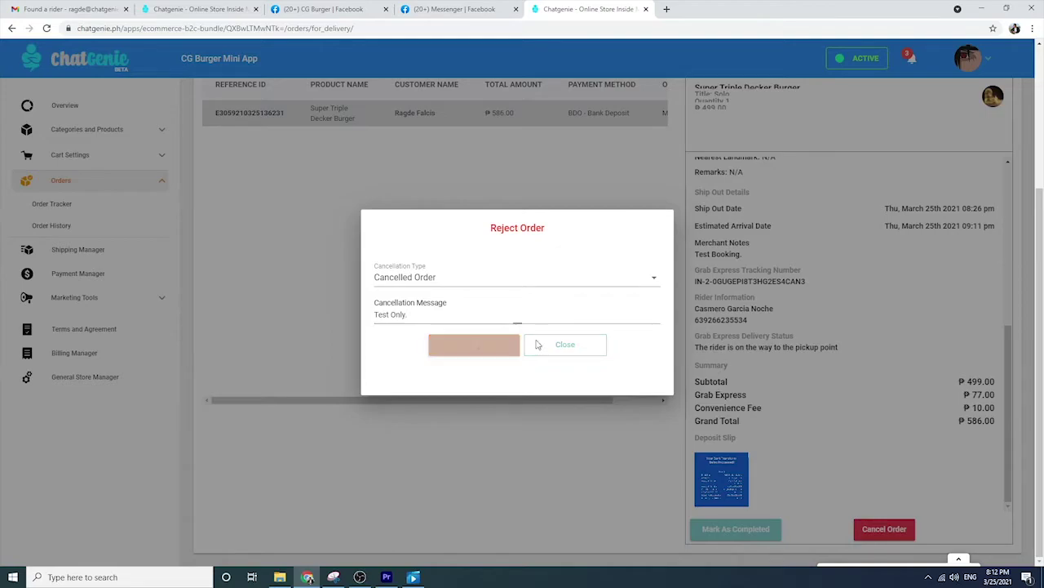
{"action": "scroll", "coordinate": [747, 259], "scroll_direction": "down", "scroll_amount": 5}
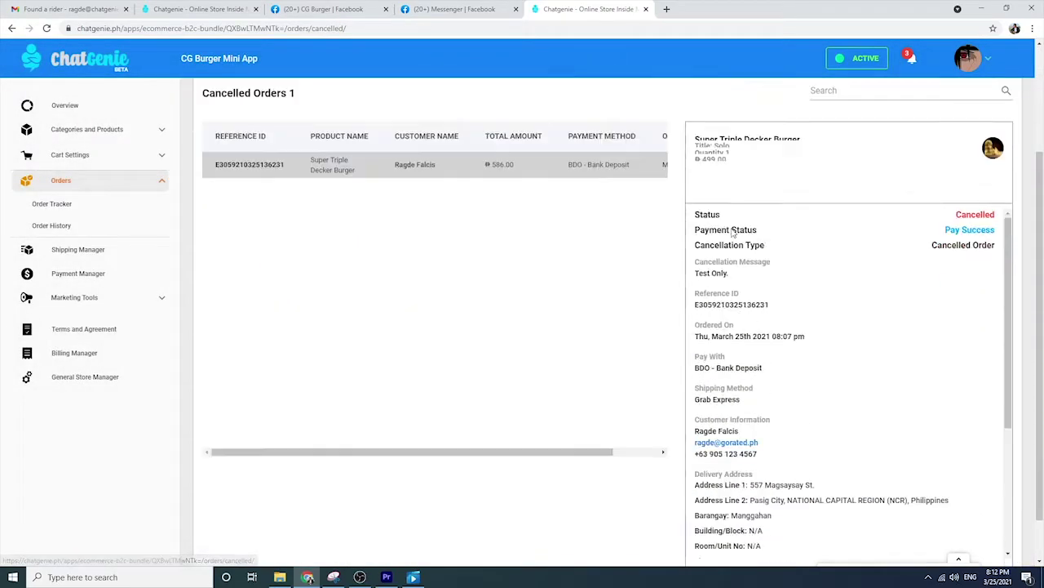
{"action": "scroll", "coordinate": [759, 259], "scroll_direction": "up", "scroll_amount": 3}
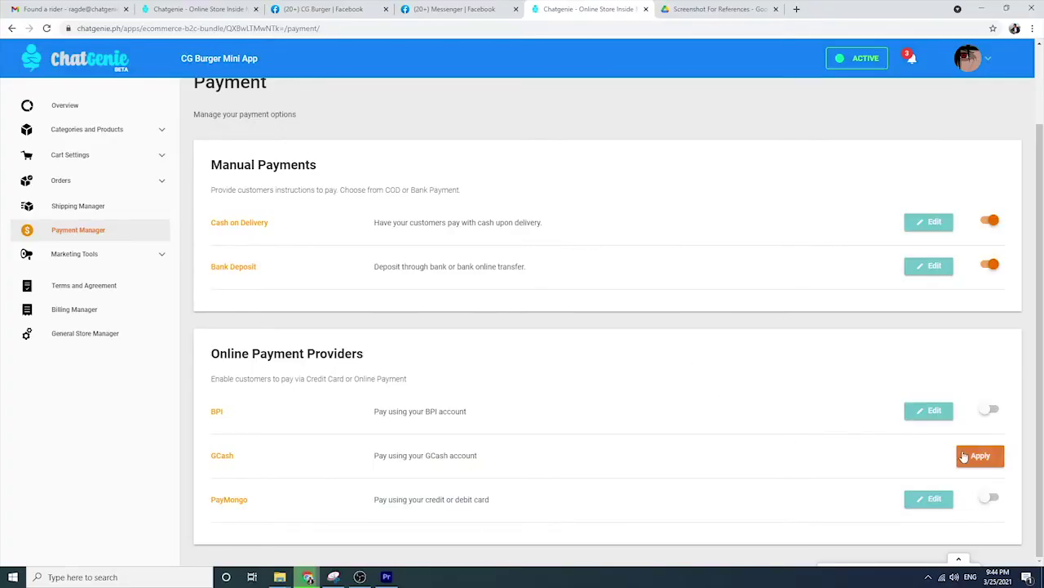
Step: Apply for GCash payments and open the online payment application form
{"action": "left_click", "coordinate": [979, 457]}
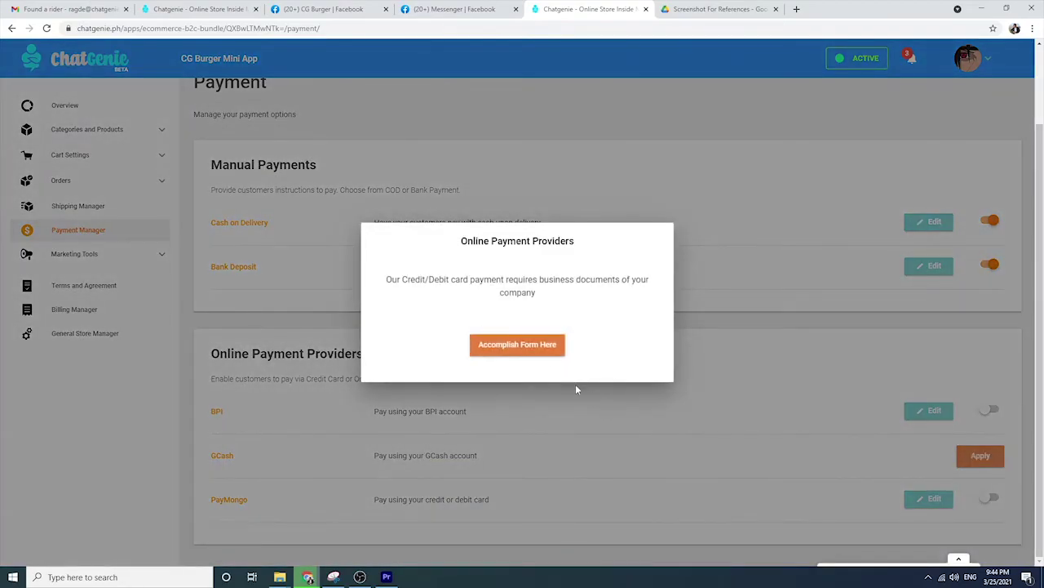
{"action": "left_click", "coordinate": [517, 345]}
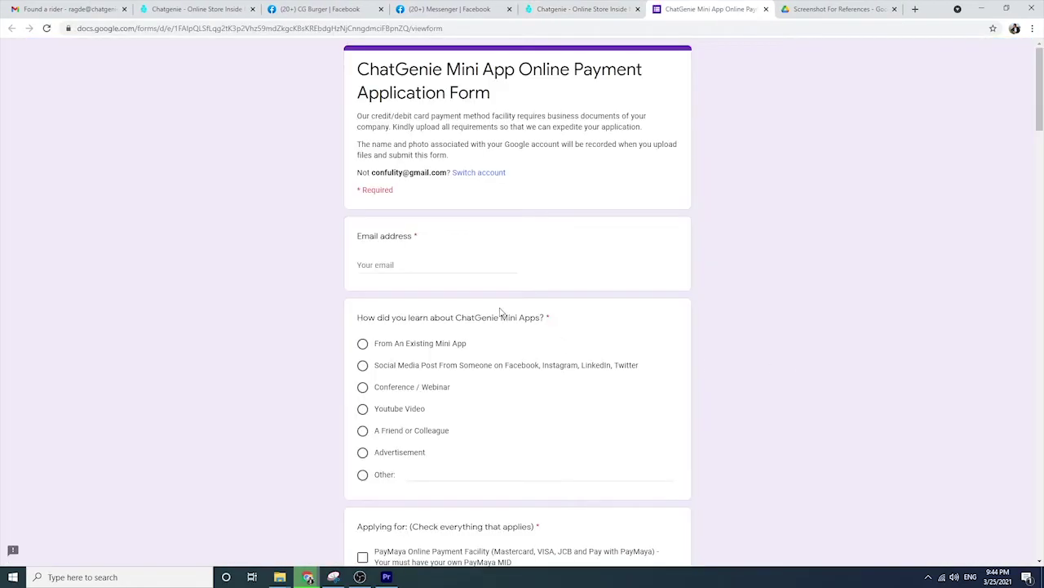
Step: Scroll through the application form's required fields, then start a free PayMongo account signup
{"action": "scroll", "coordinate": [505, 306], "scroll_direction": "down", "scroll_amount": 1}
{"action": "scroll", "coordinate": [505, 306], "scroll_direction": "up", "scroll_amount": 1}
{"action": "scroll", "coordinate": [505, 306], "scroll_direction": "down", "scroll_amount": 13}
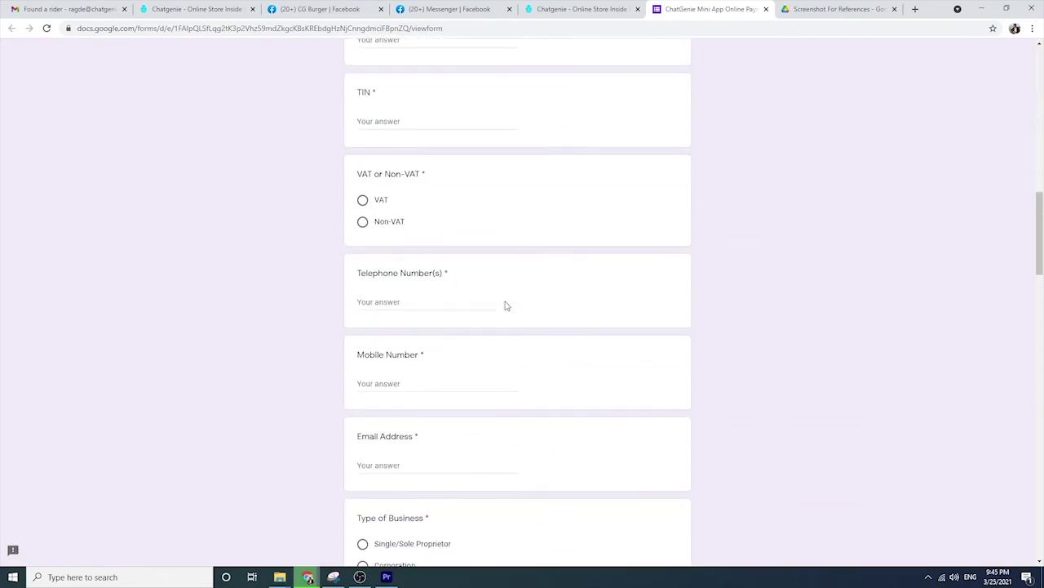
{"action": "scroll", "coordinate": [505, 305], "scroll_direction": "down", "scroll_amount": 7}
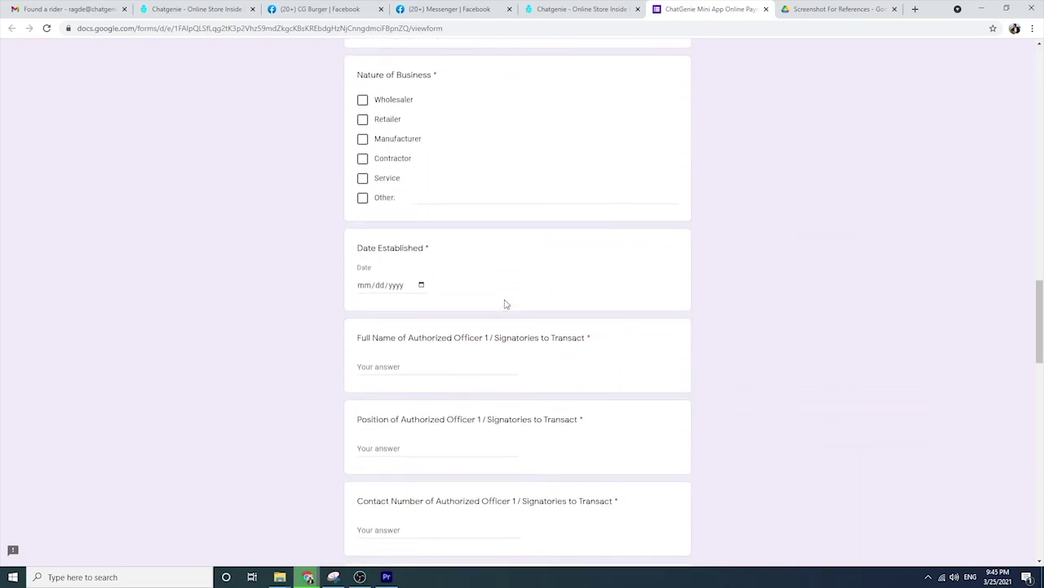
{"action": "scroll", "coordinate": [504, 304], "scroll_direction": "down", "scroll_amount": 9}
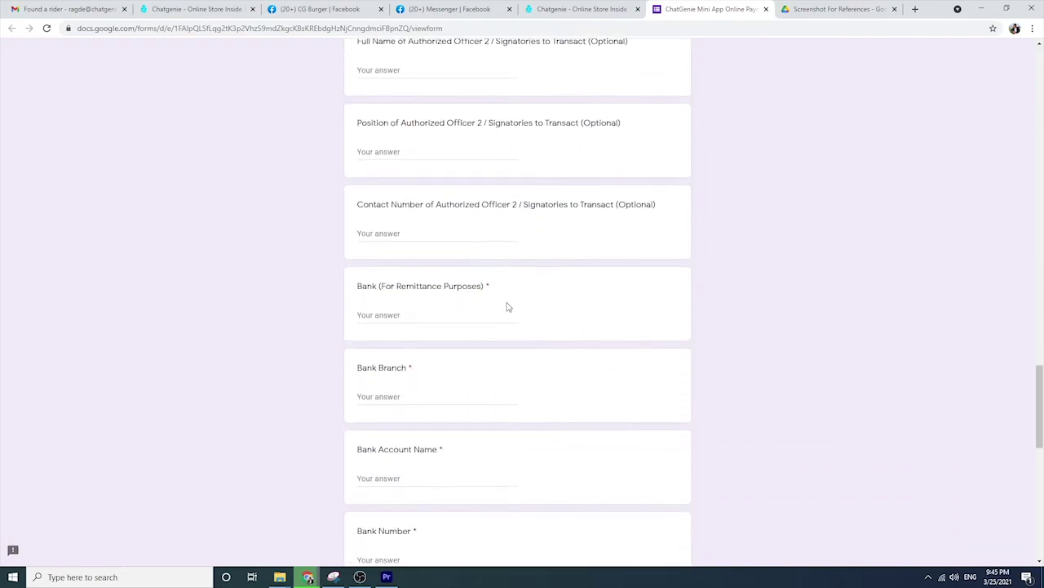
{"action": "scroll", "coordinate": [506, 306], "scroll_direction": "down", "scroll_amount": 5}
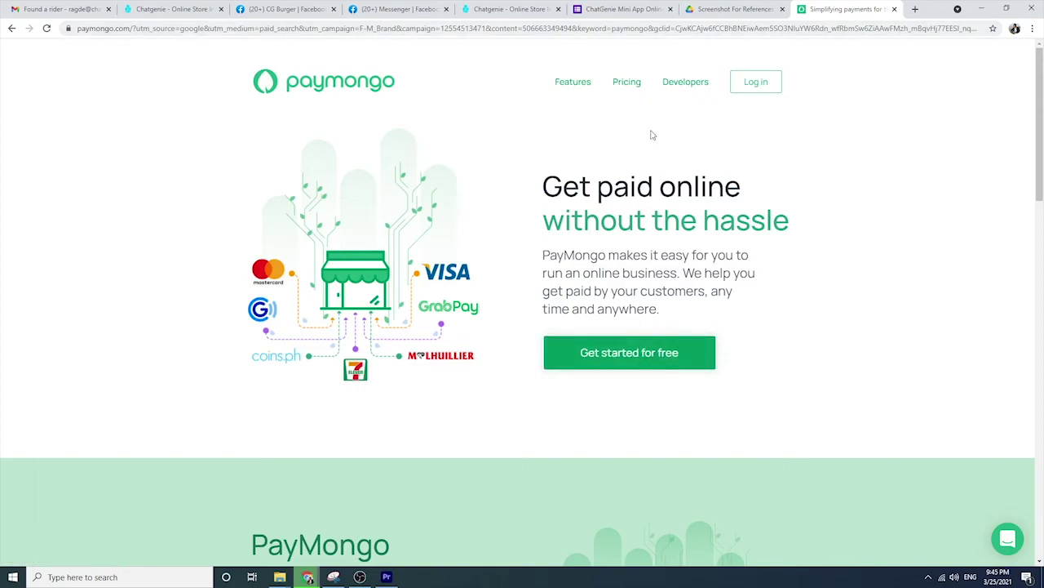
{"action": "left_click", "coordinate": [634, 340]}
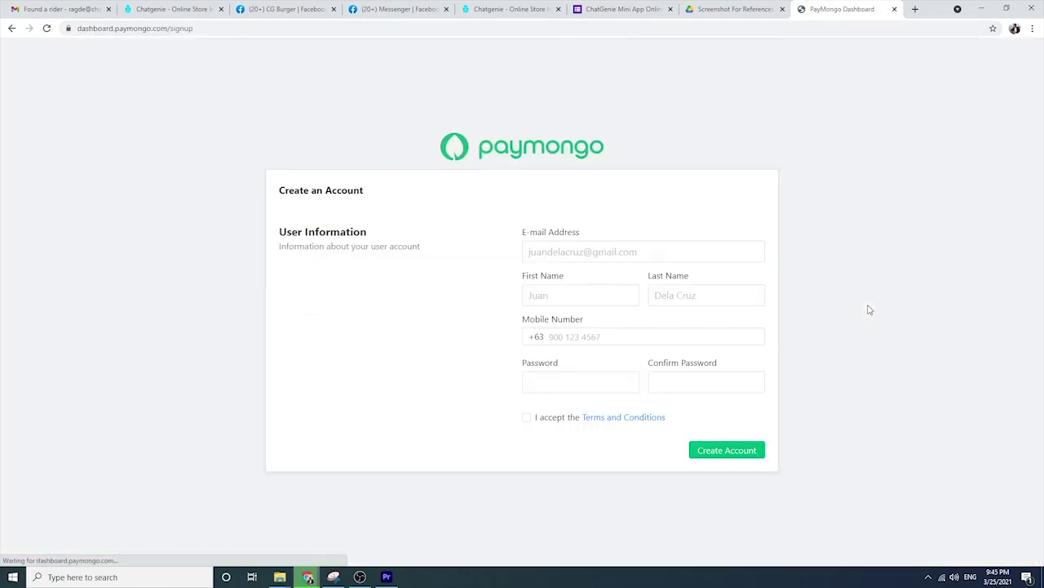